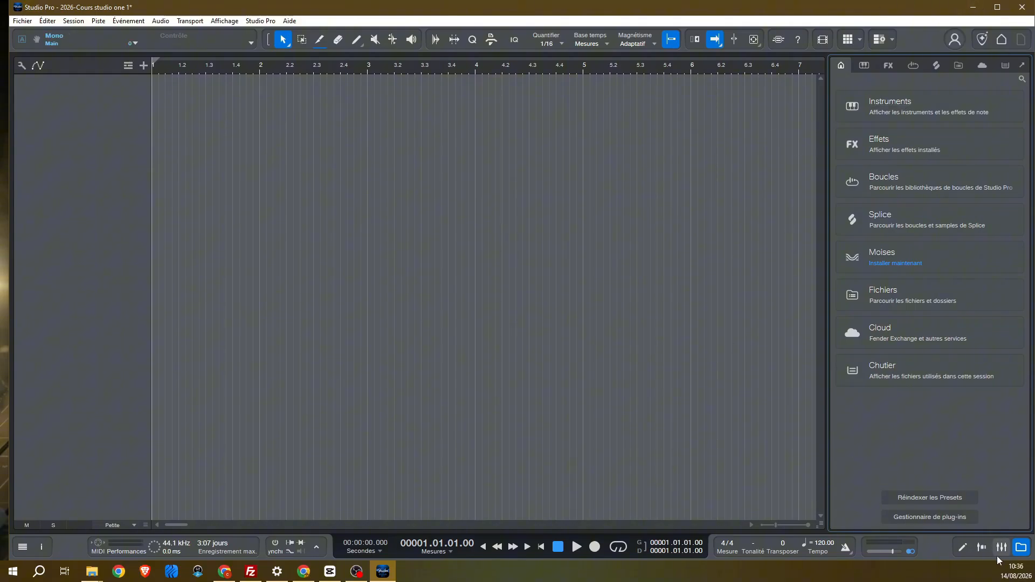
- Hide the browser panel and show it again
click(1023, 553)
click(1022, 553)
click(1022, 553)
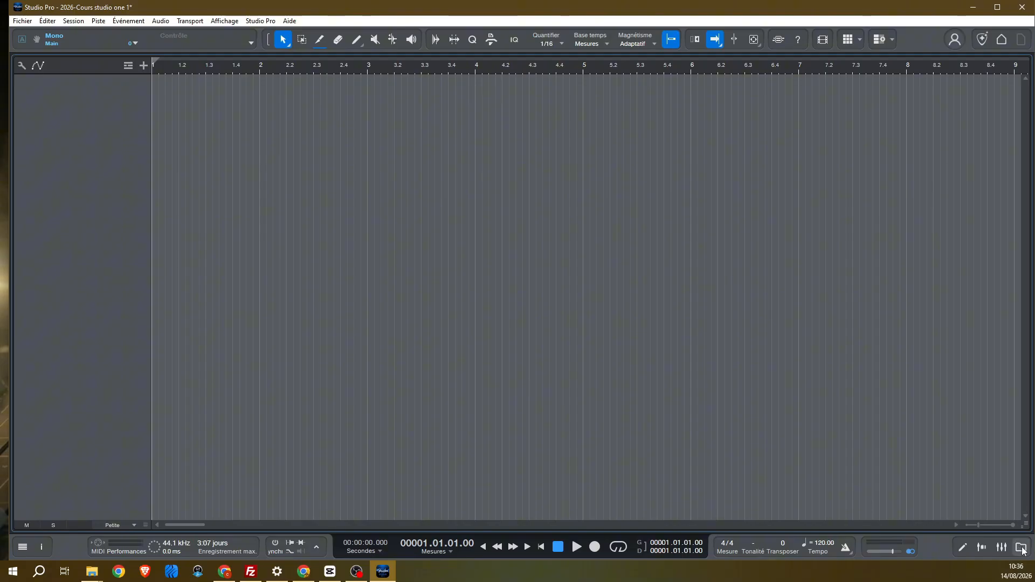
click(1022, 548)
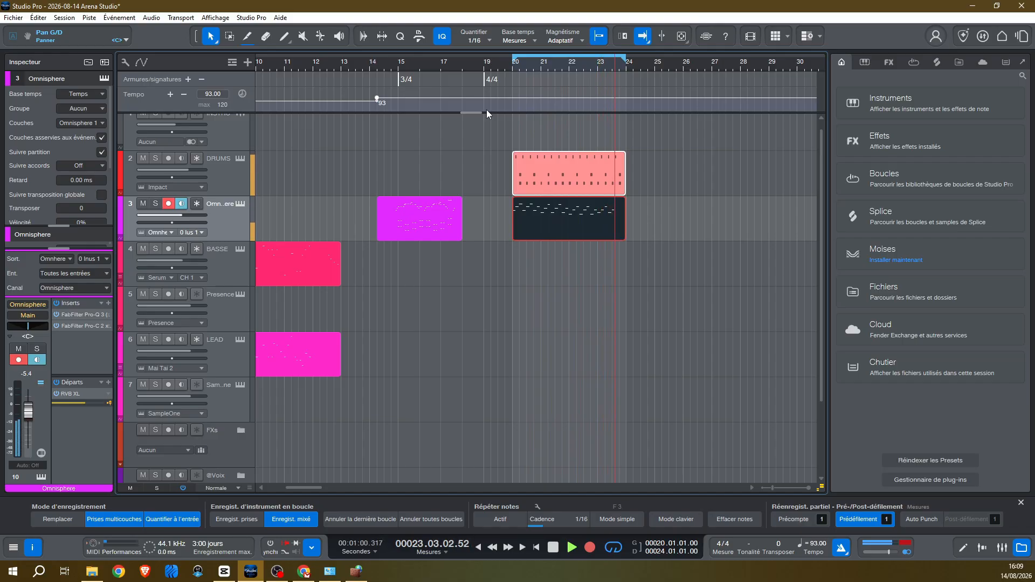
key(Down)
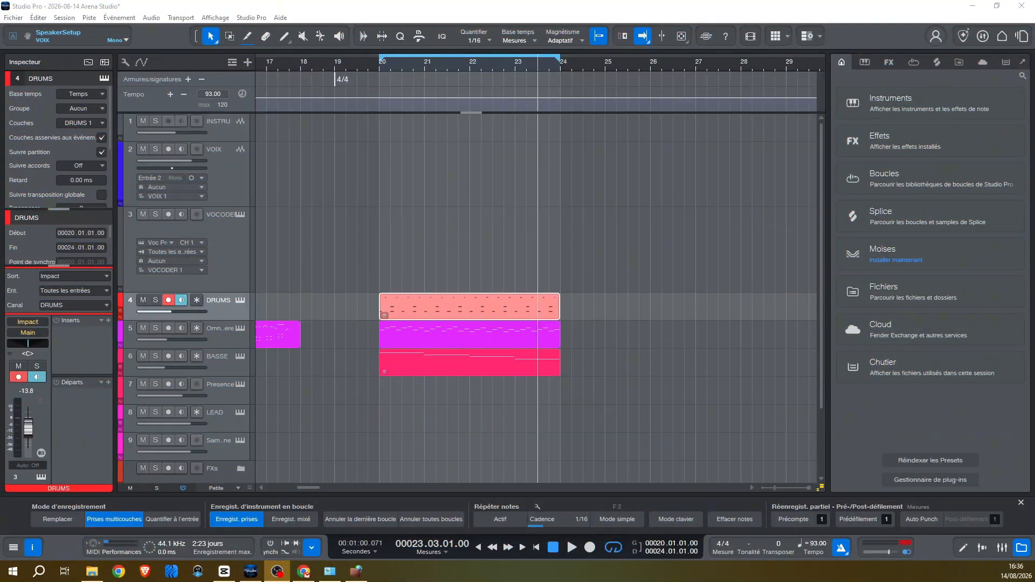
- Duplicate the DRUMS, Omnisphere and BASSE clips from bars 20–24 to bar 24 and extend the loop range to bar 28
click(439, 9)
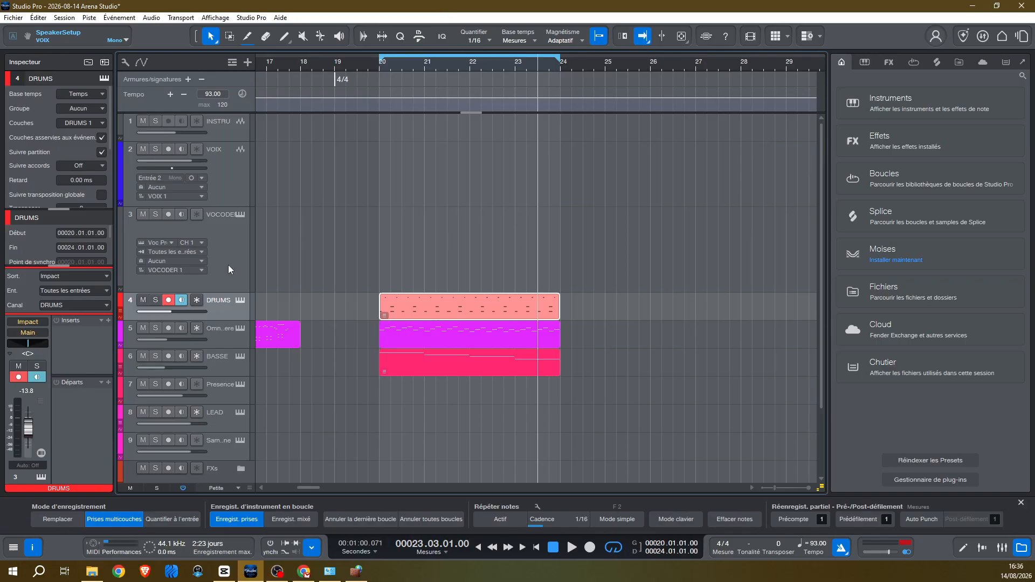
drag(632, 404, 459, 216)
key(ctrl+d)
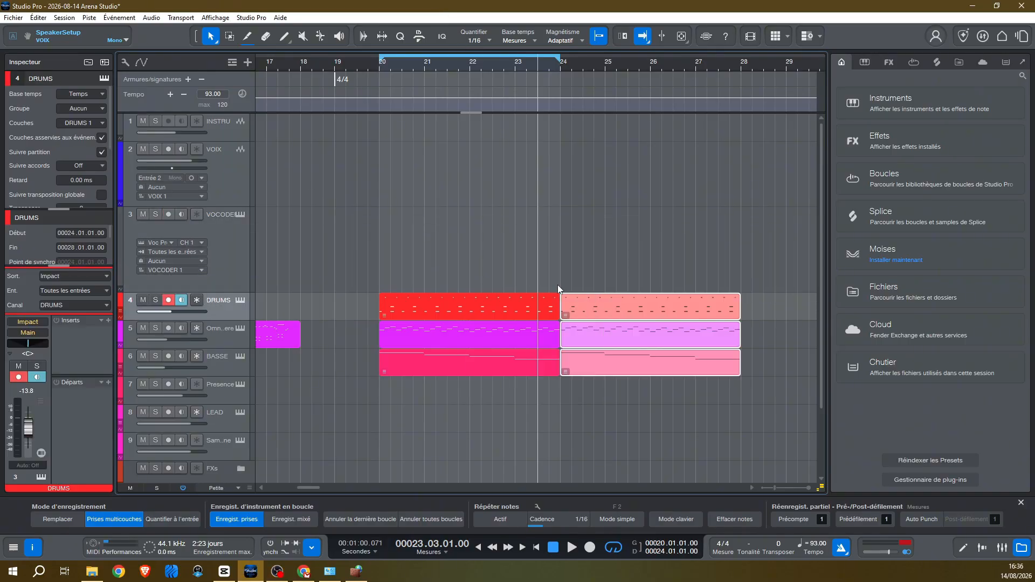
drag(557, 57, 739, 57)
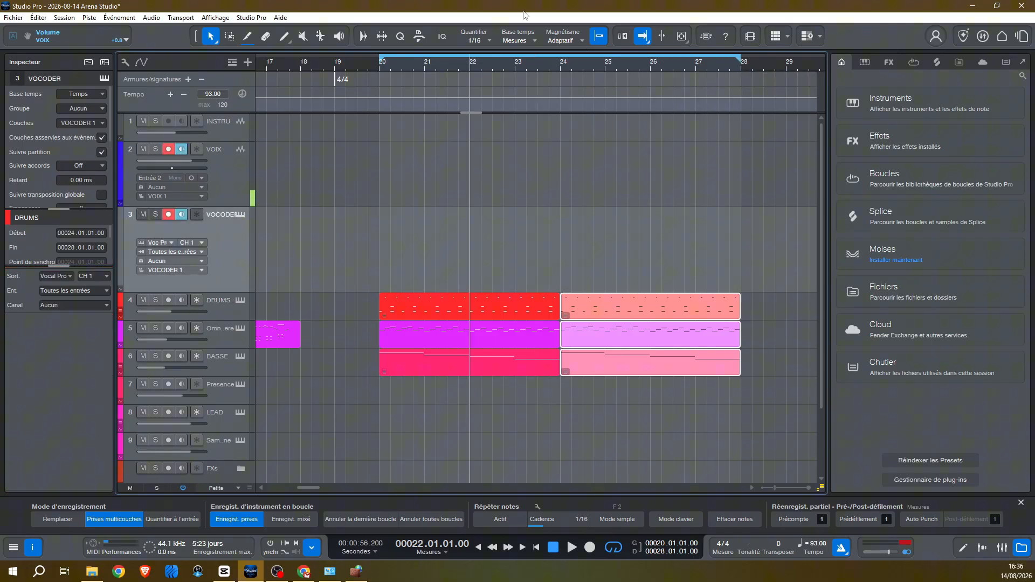
- Record a vocal take and vocoder notes on the armed VOIX and VOCODER tracks from bar 22 to about bar 27
key(KP_Multiply)
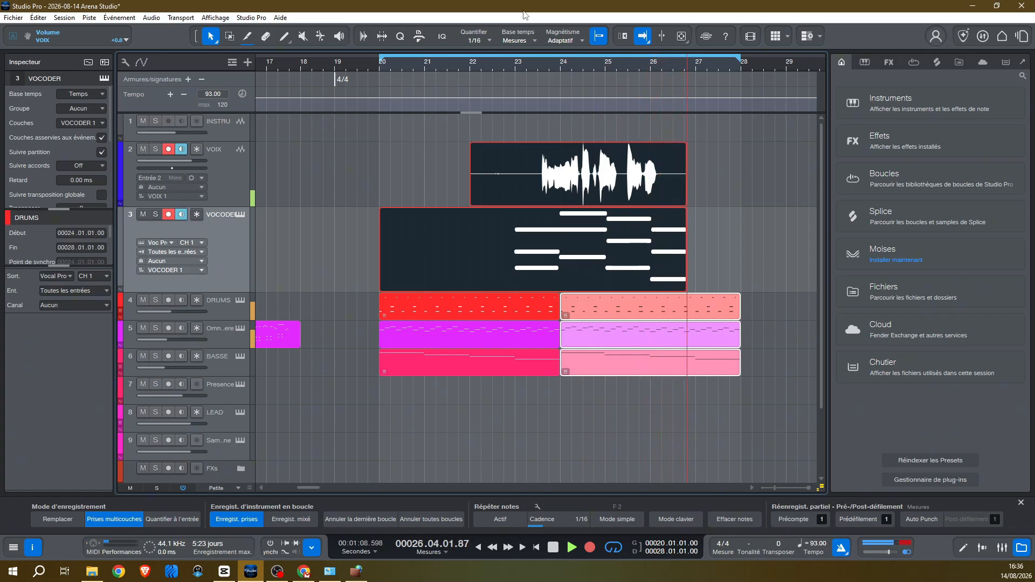
key(space)
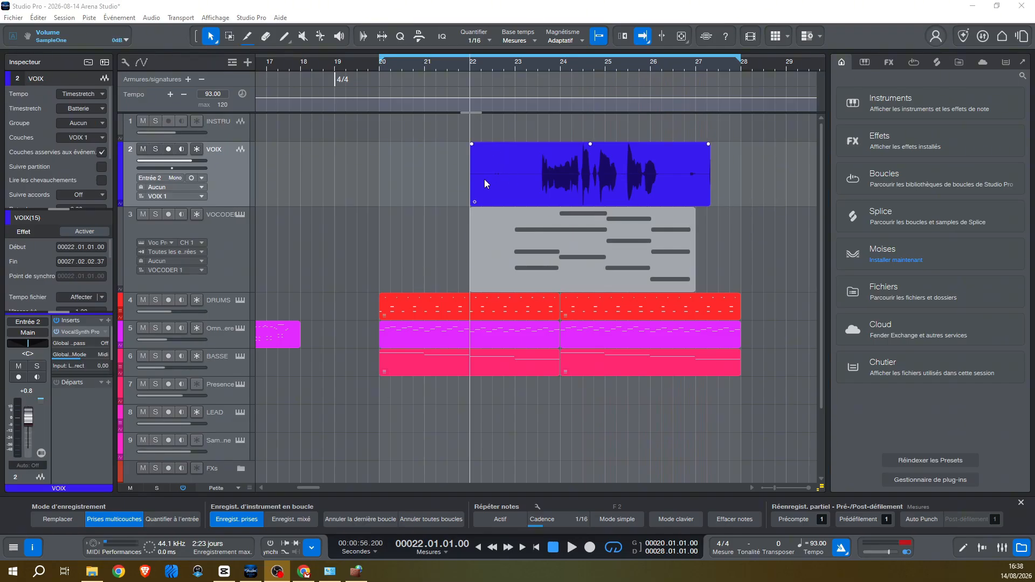
- Trim the recorded VOIX clip to start at about 23.03.02.58 and end at about 26.02.01.73
drag(470, 183, 537, 183)
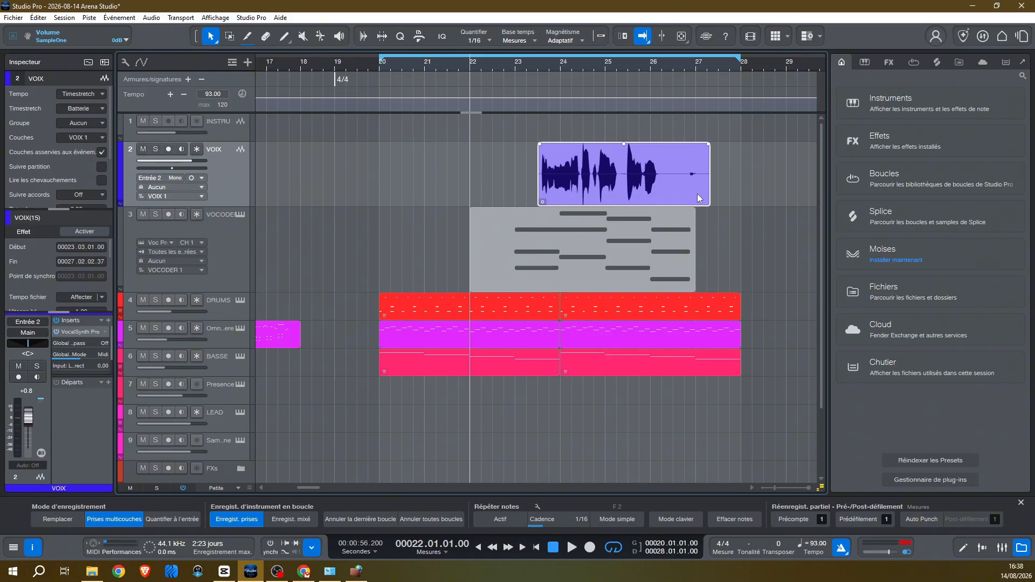
drag(714, 195, 662, 189)
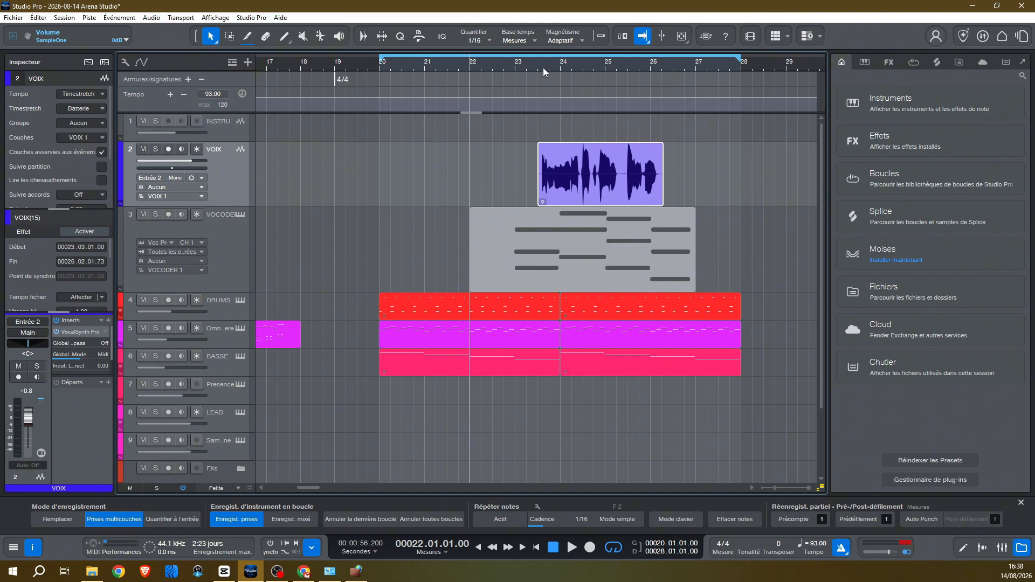
drag(544, 68, 535, 96)
drag(498, 181, 519, 181)
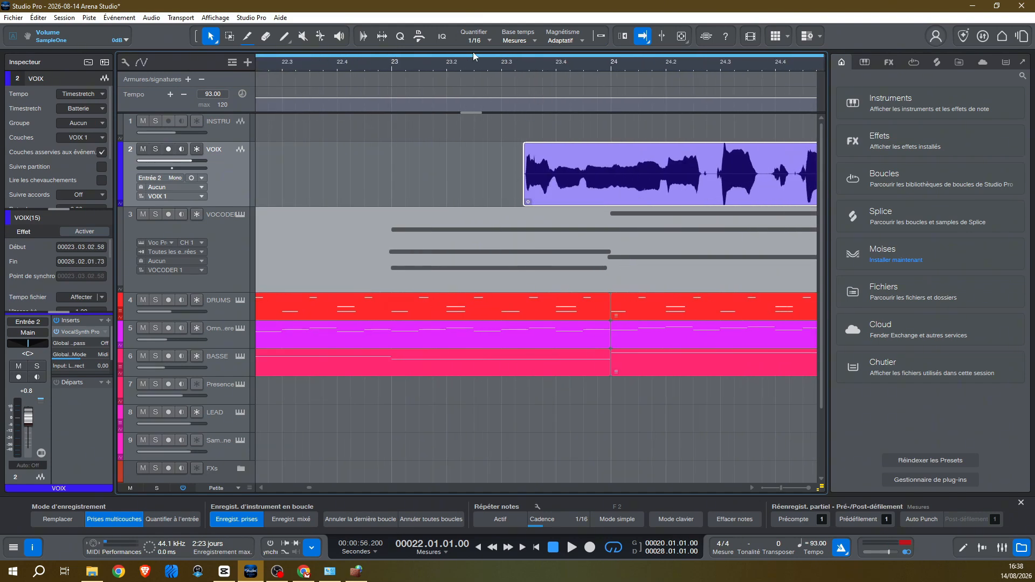
click(503, 68)
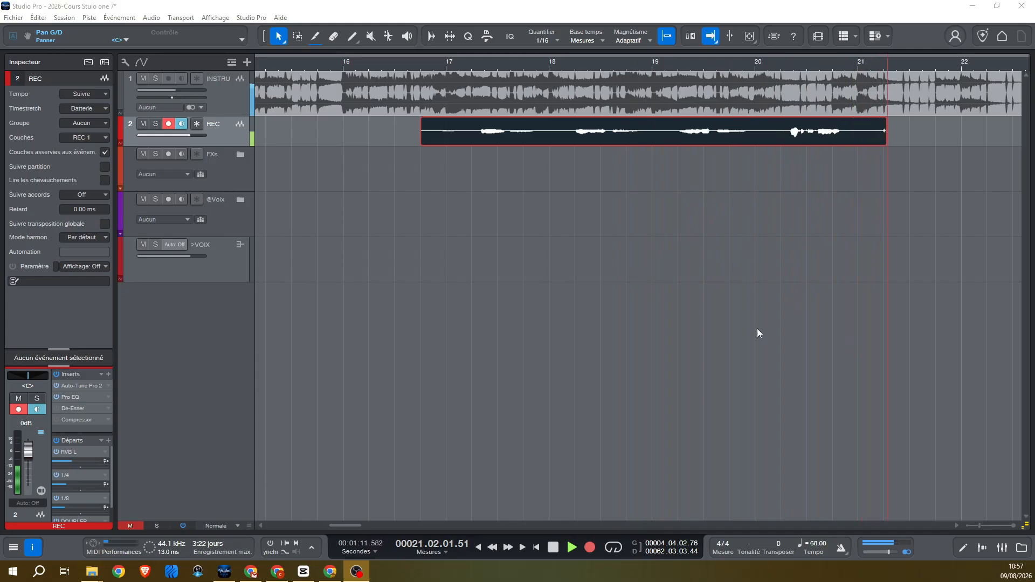
- Turn autoscroll back on during the REC track recording and stop the take at about bar 24
drag(351, 525, 360, 525)
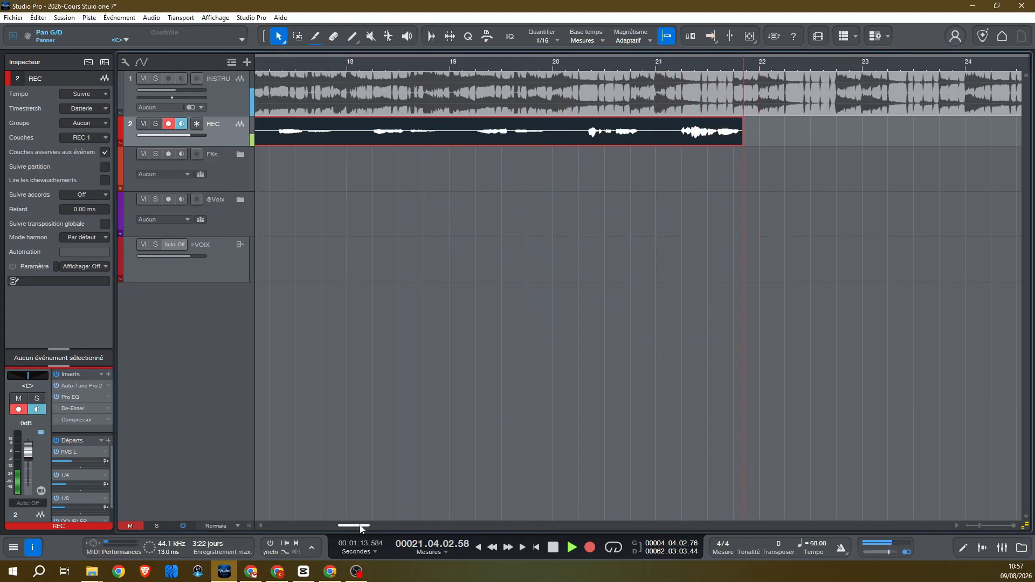
key(f)
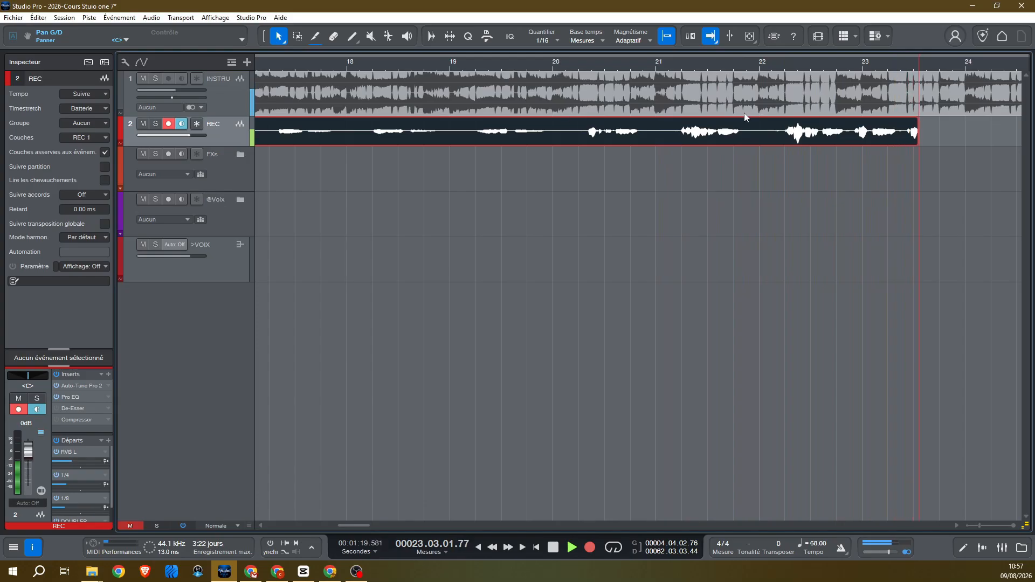
key(space)
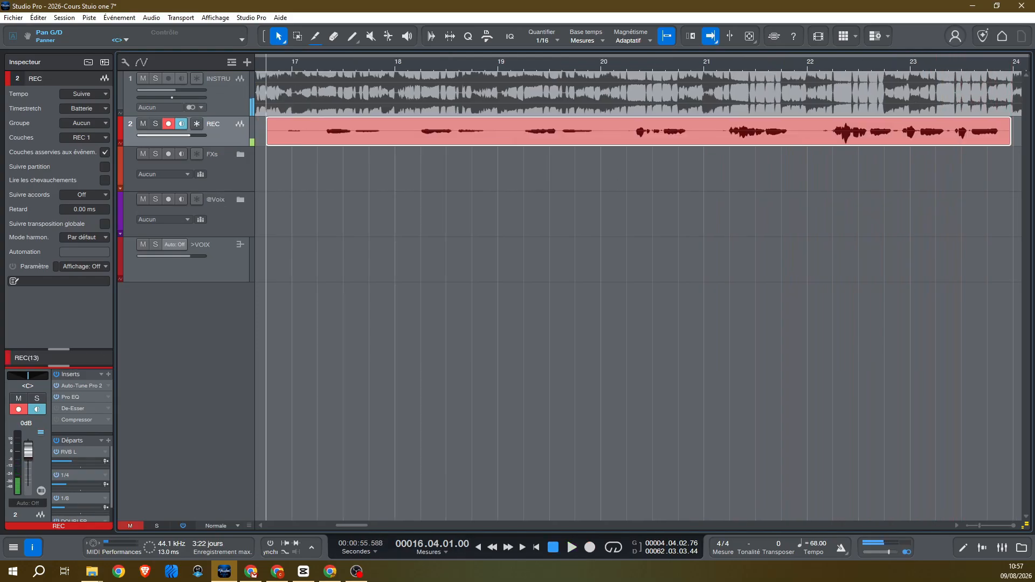
key(alt+Tab)
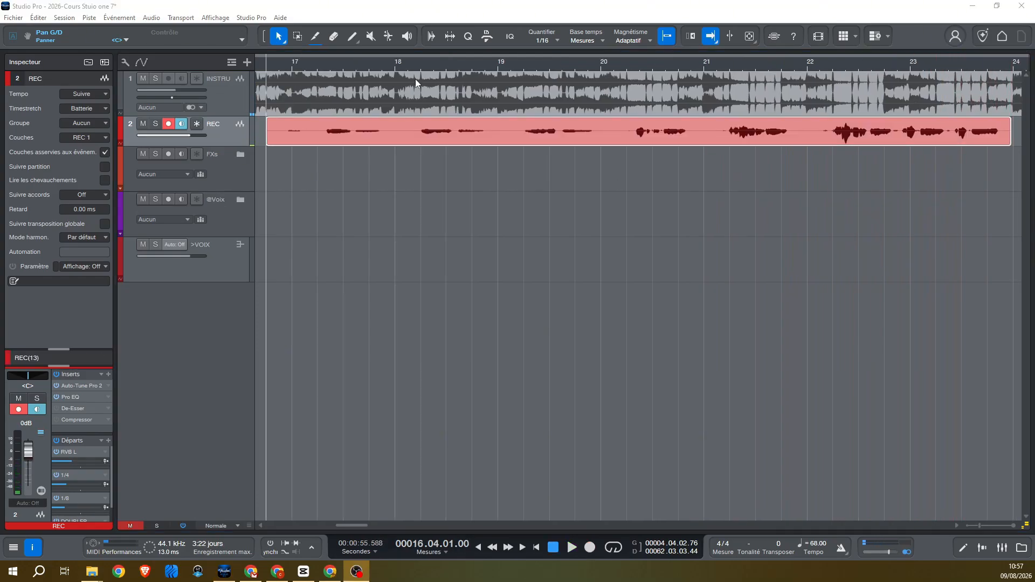
drag(431, 62, 388, 43)
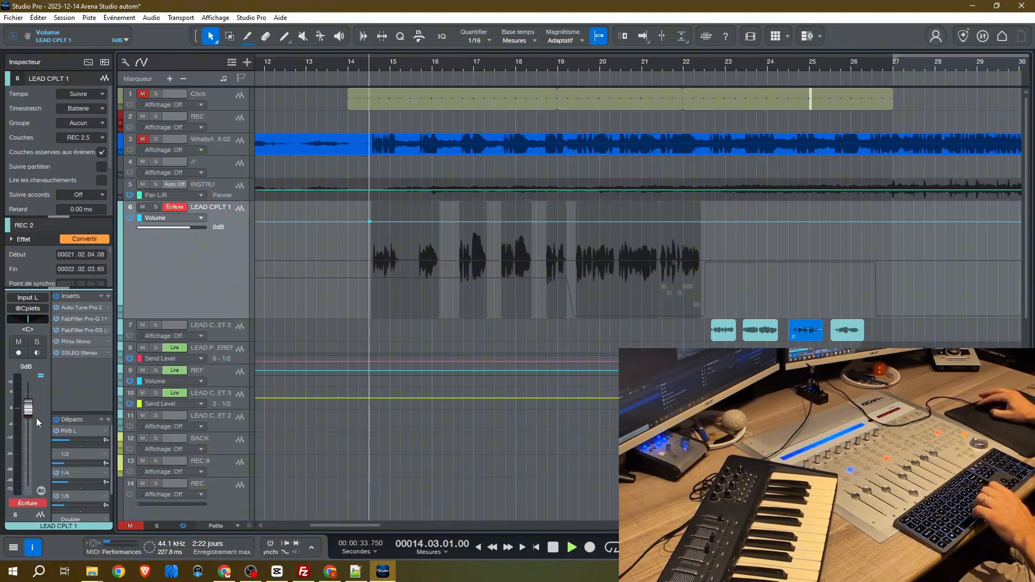
- Write volume automation on LEAD CPLT 1 in Écriture mode by riding its fader during playback to about bar 18
mouse_move(28, 408)
mouse_down()
mouse_move(25, 424)
mouse_move(42, 391)
mouse_move(51, 411)
mouse_up()
key(space)
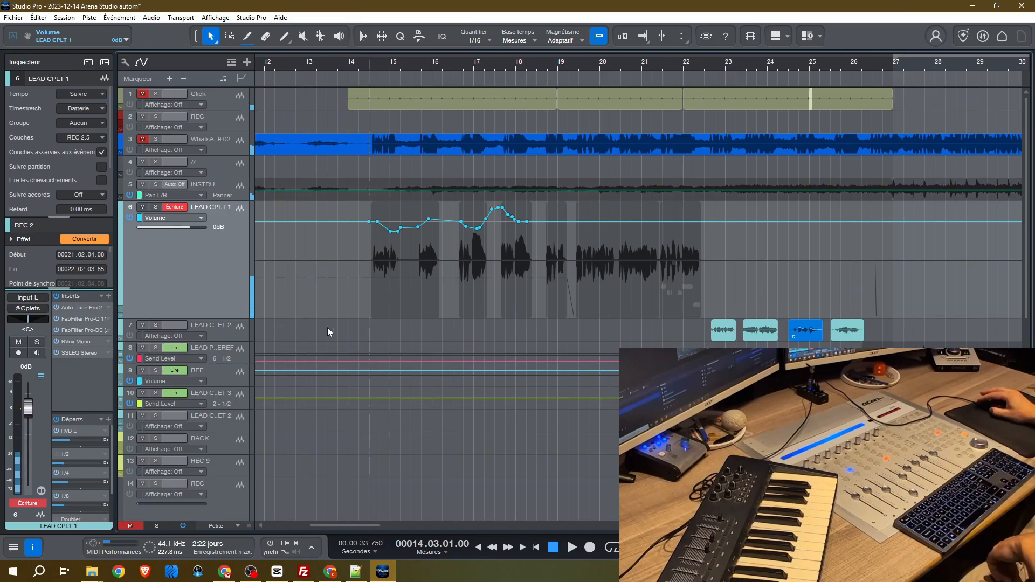
- Rewrite the LEAD CPLT 1 volume automation in Toucher mode from about bar 16.04 and set its automation mode to Lire
click(180, 207)
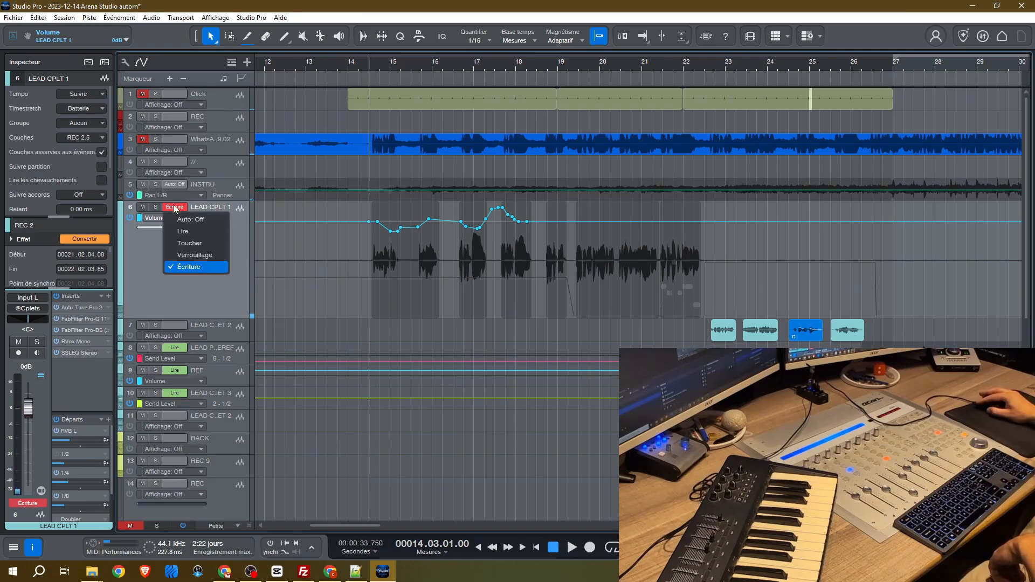
click(190, 249)
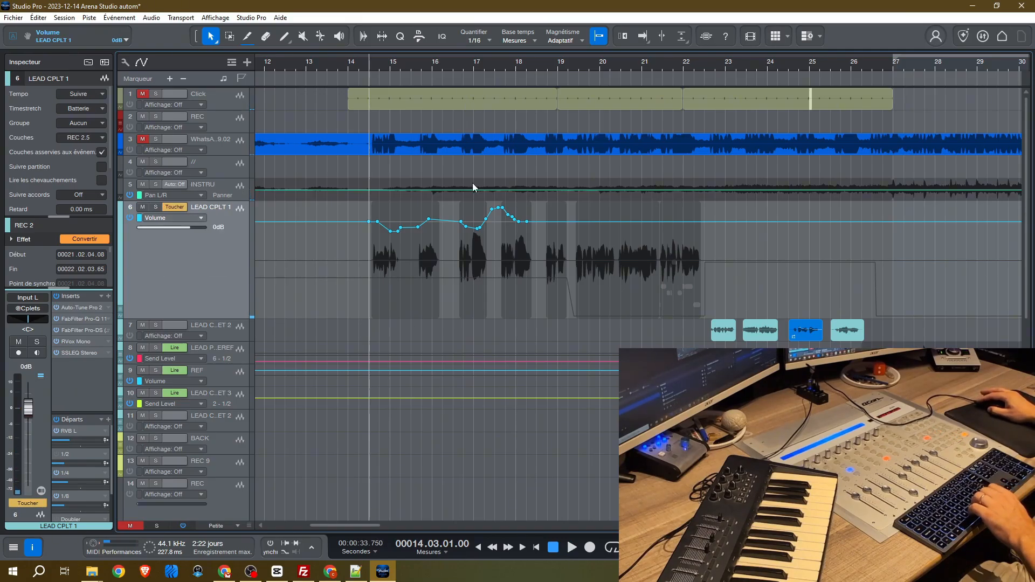
click(462, 77)
key(space)
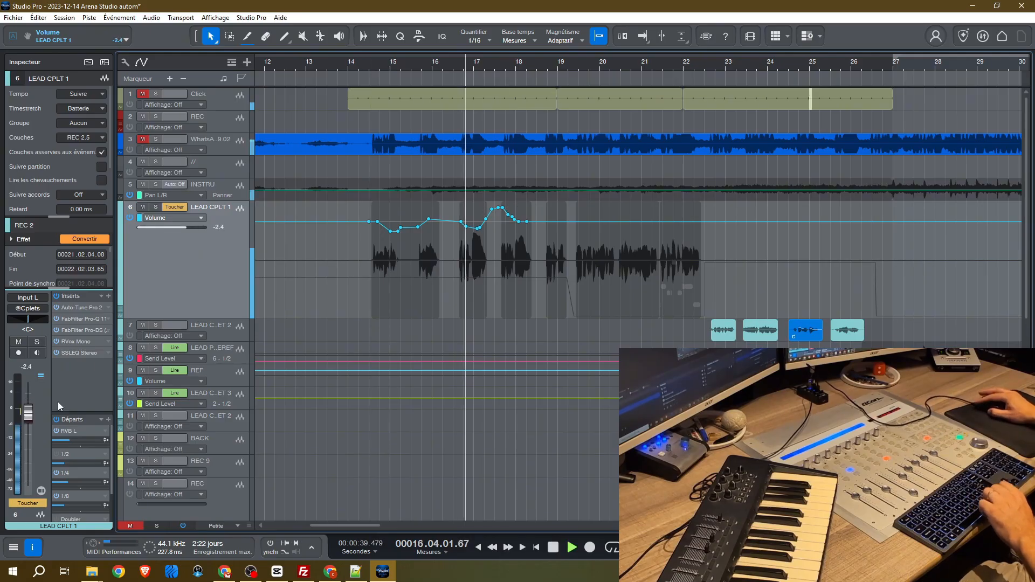
drag(28, 413, 27, 404)
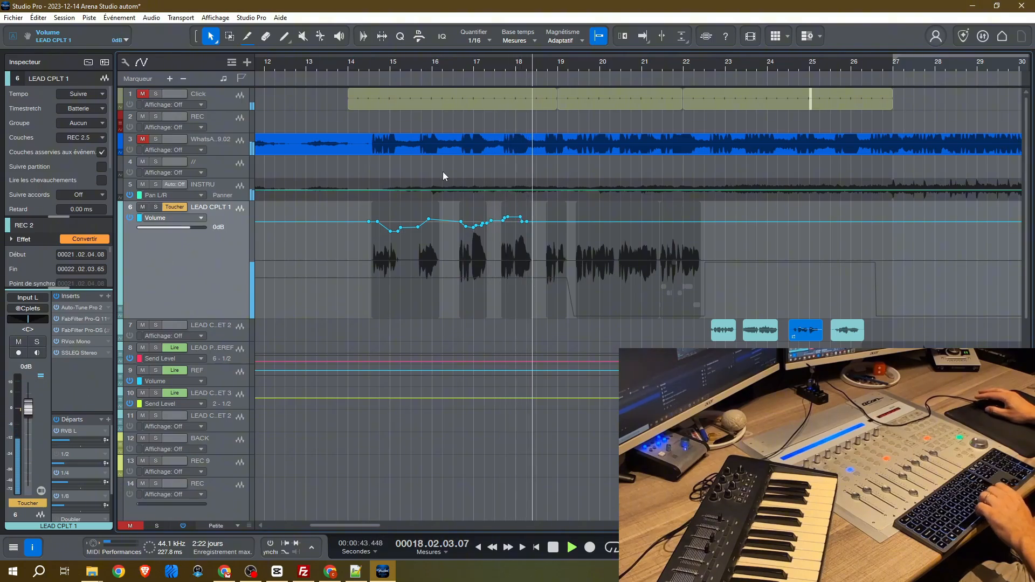
key(space)
click(29, 504)
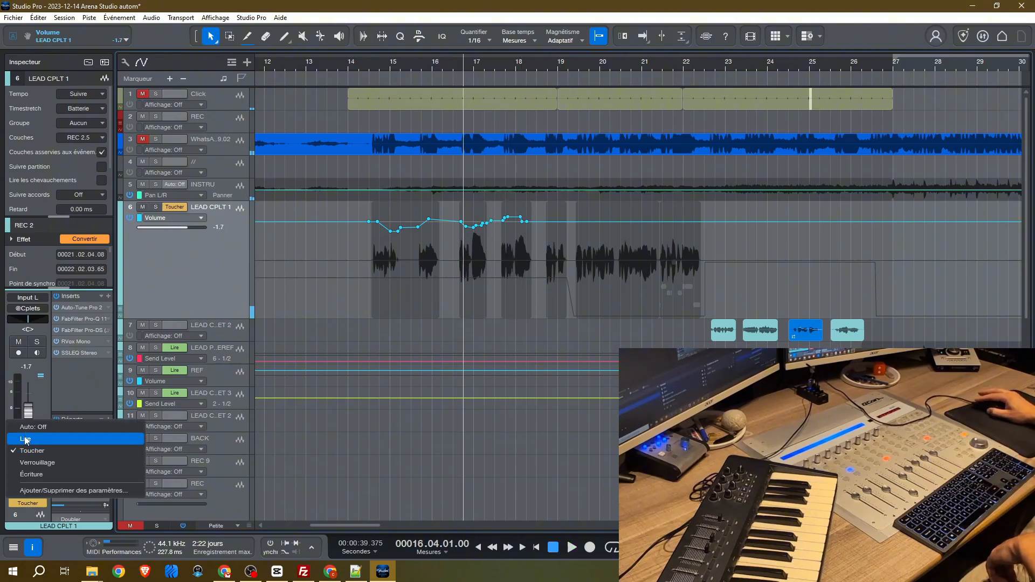
click(27, 439)
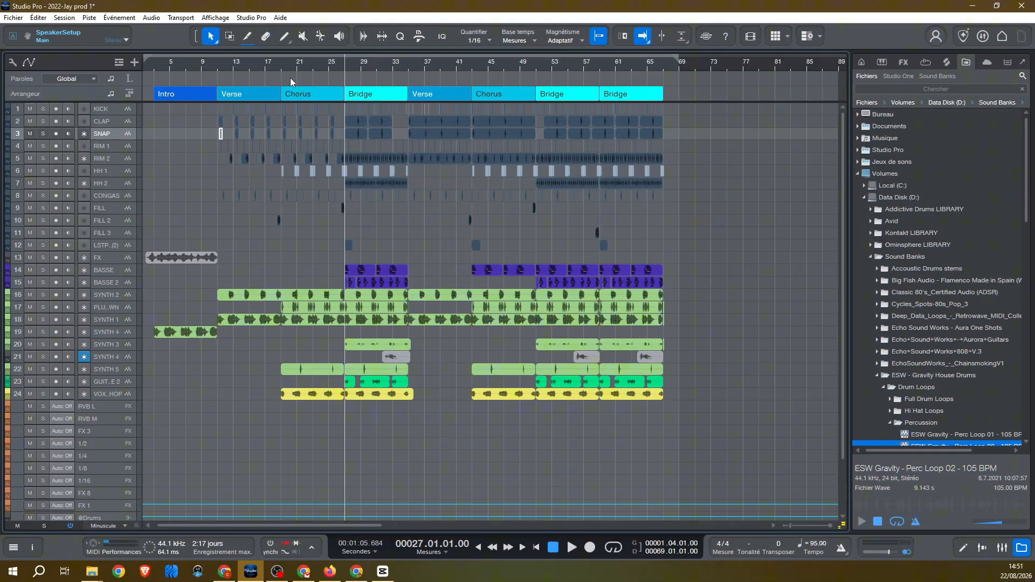
- Play the arrangement from bar 27 and audition the BASSE 2 track in solo
key(space)
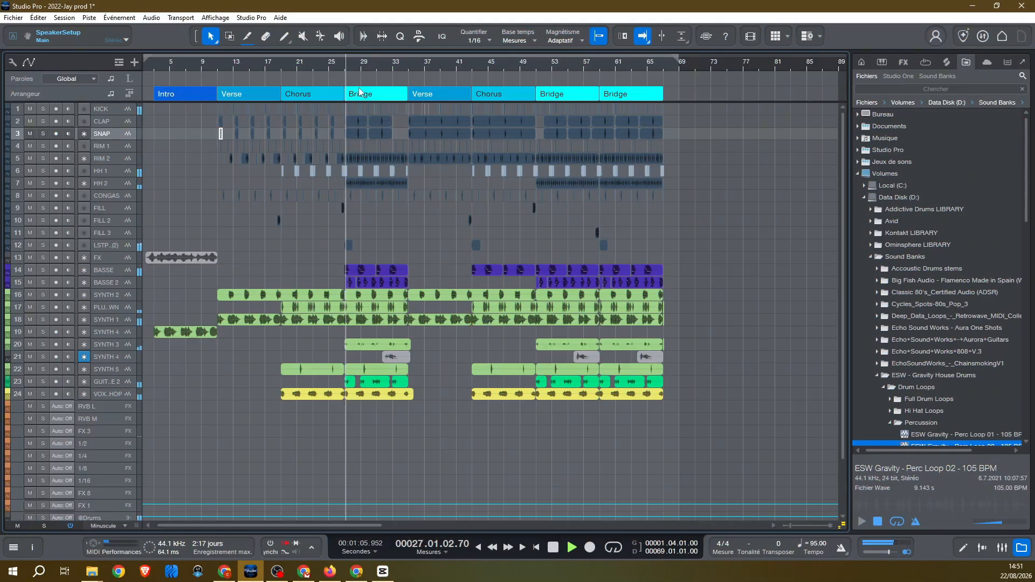
mouse_move(138, 193)
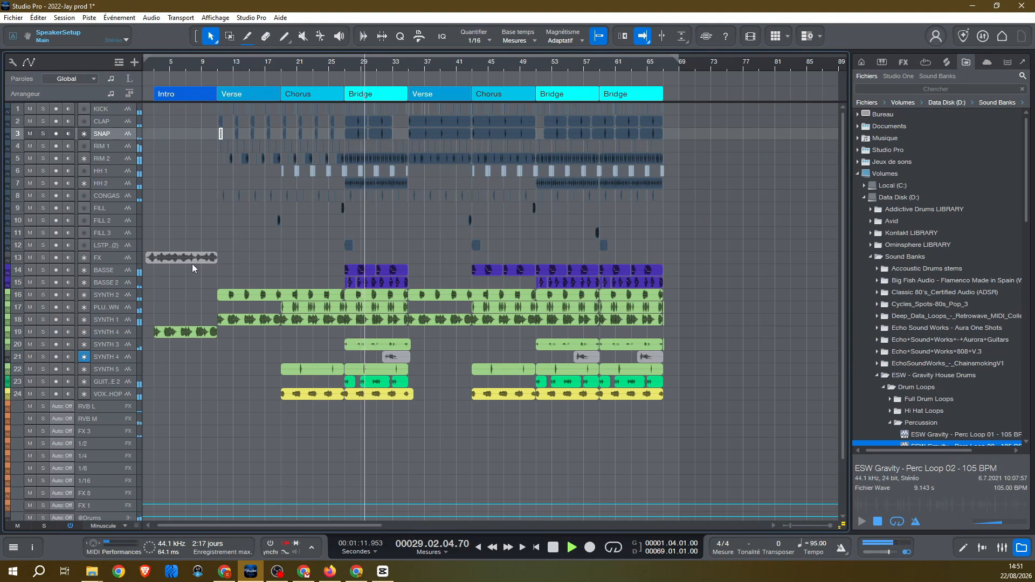
click(43, 295)
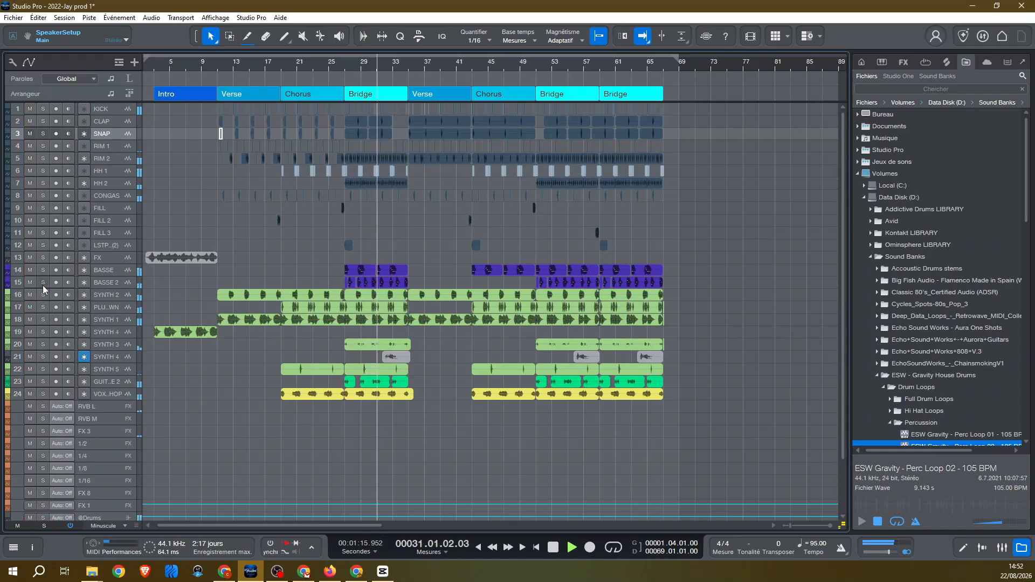
click(43, 283)
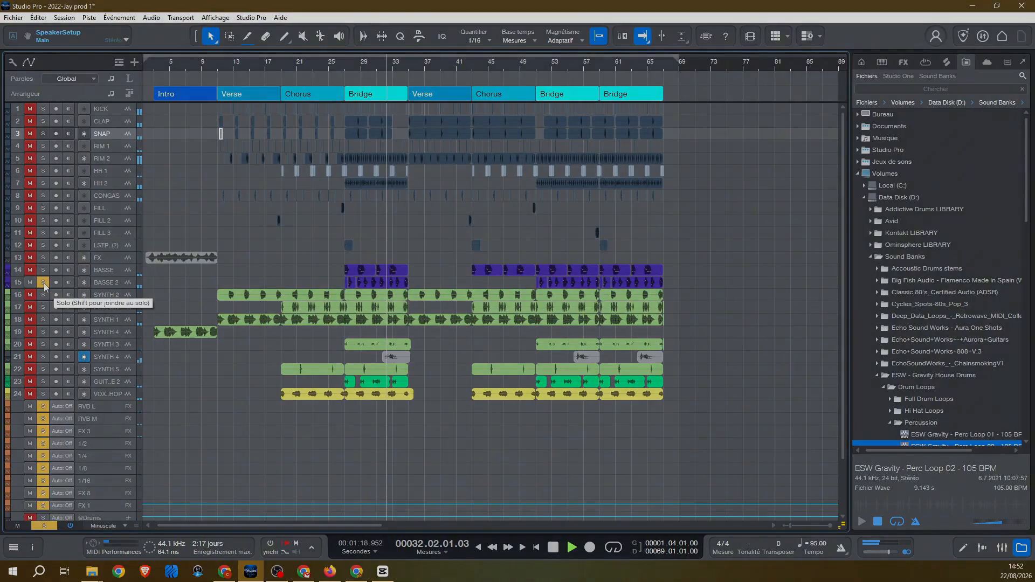
click(43, 282)
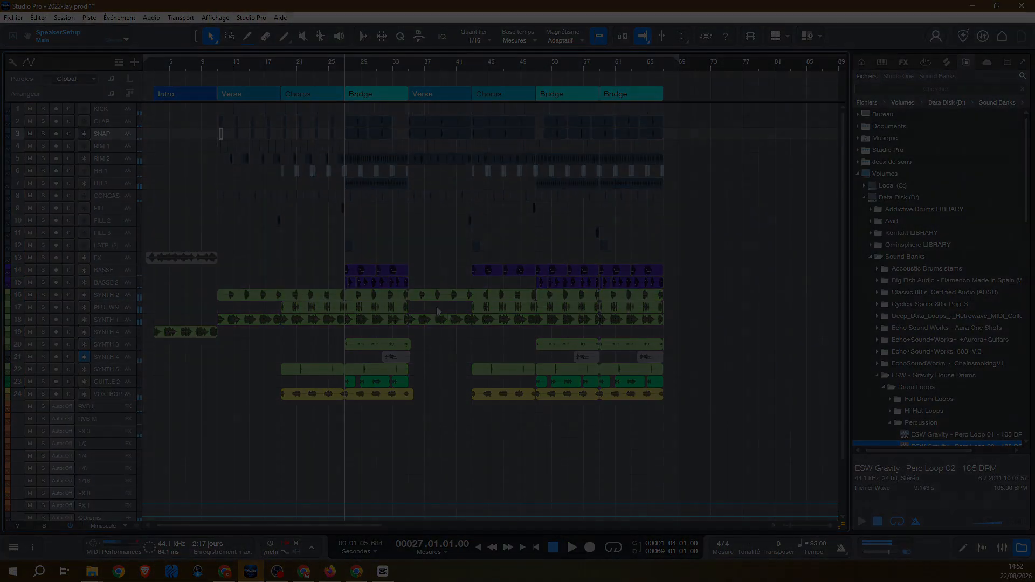